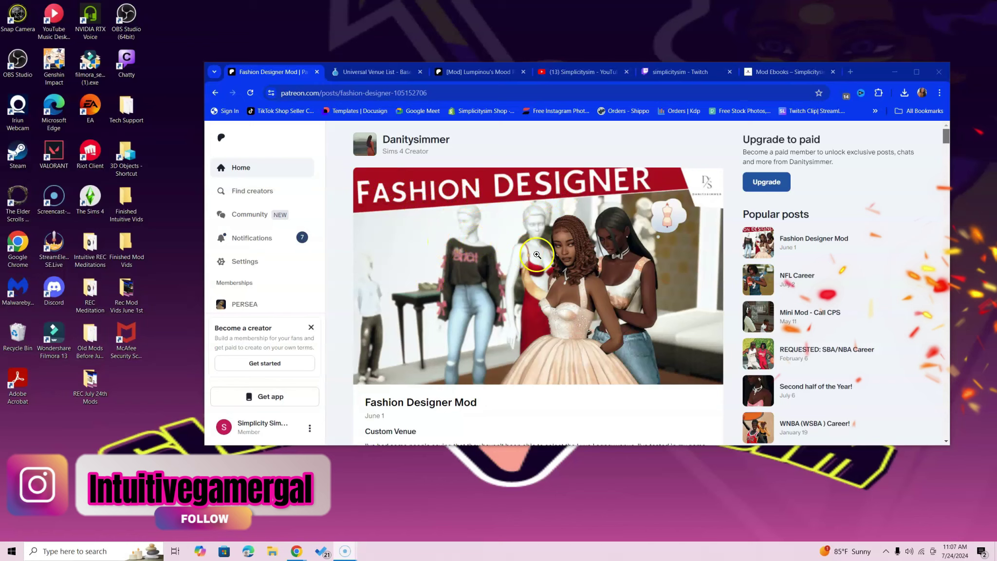
Review the custom venue notes in the Fashion Designer Mod post
scroll(479, 246, down, 2)
scroll(570, 310, down, 1)
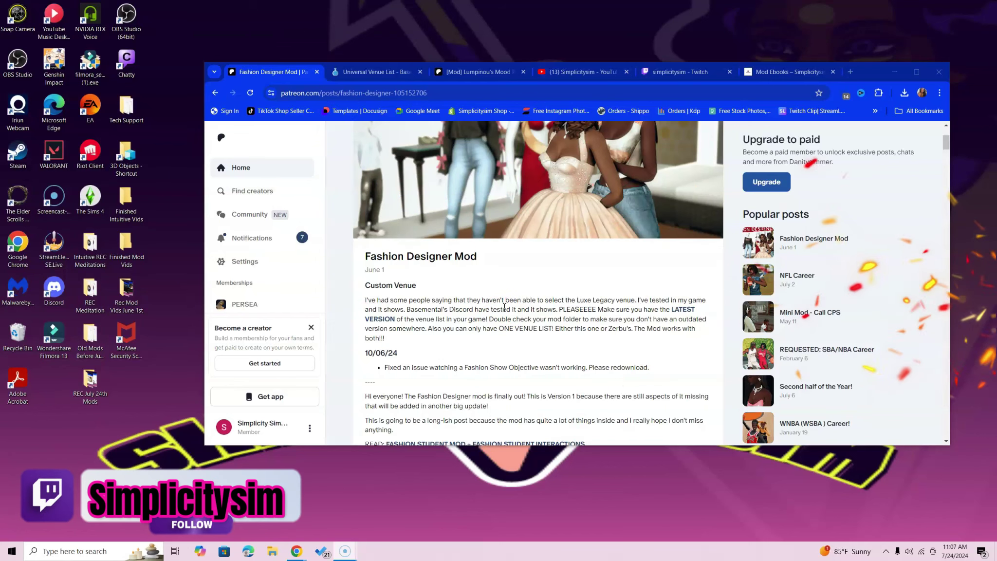
click(514, 304)
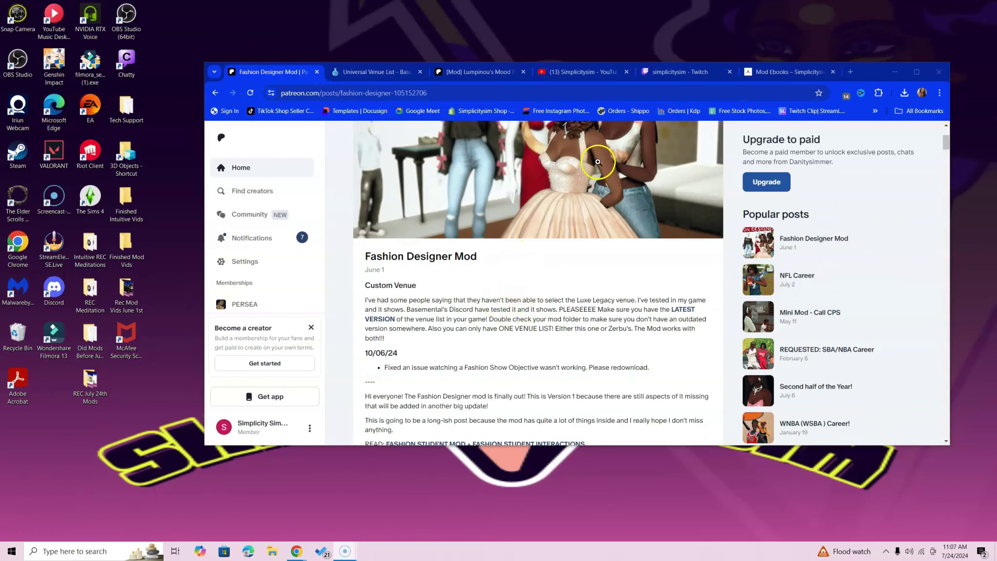
View the Simplicitysim YouTube channel page and the simplicitysim Twitch channel page
click(564, 71)
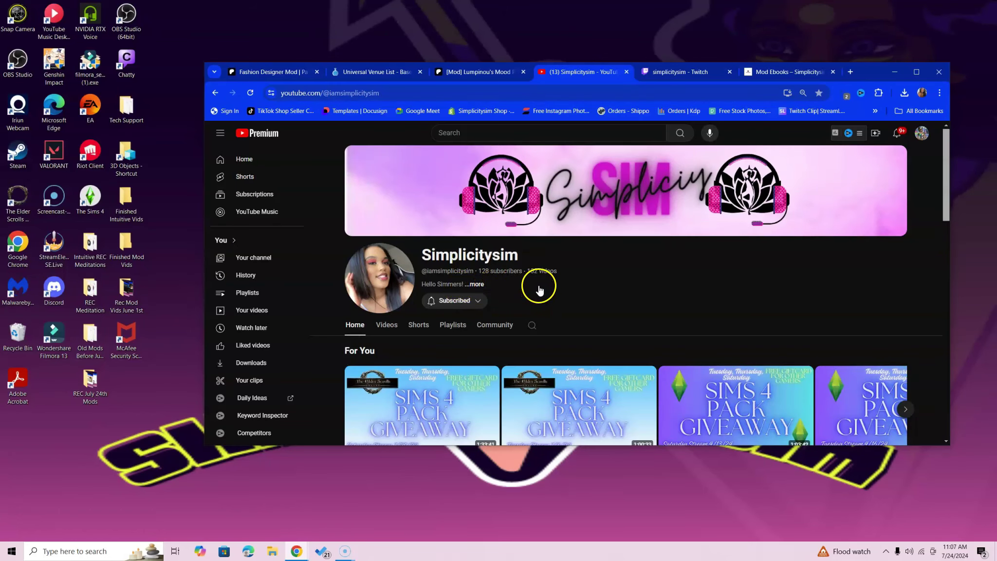
click(681, 71)
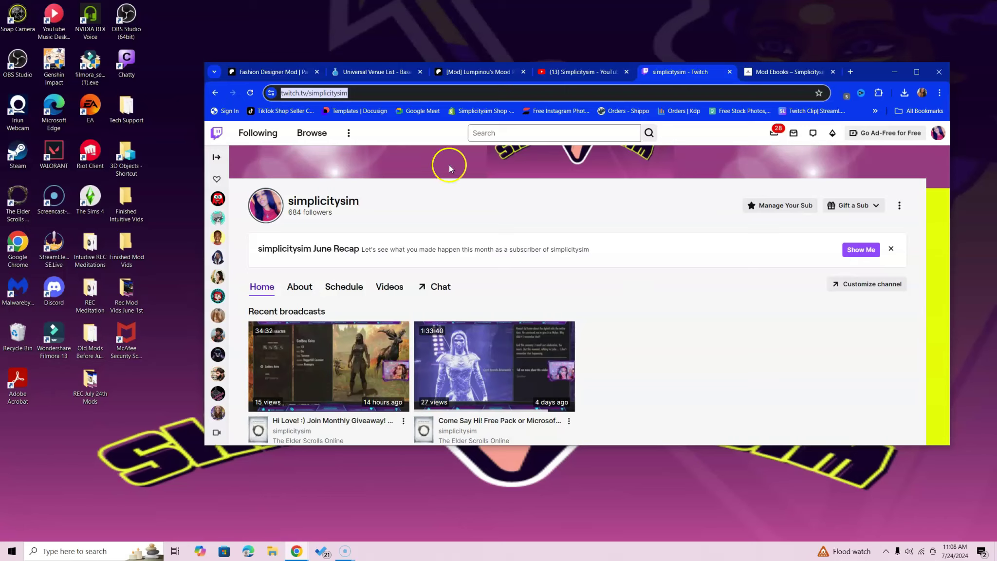
Return to the Fashion Designer Mod post, and download the Universal Venue List package from the Basemental Mods page
click(274, 74)
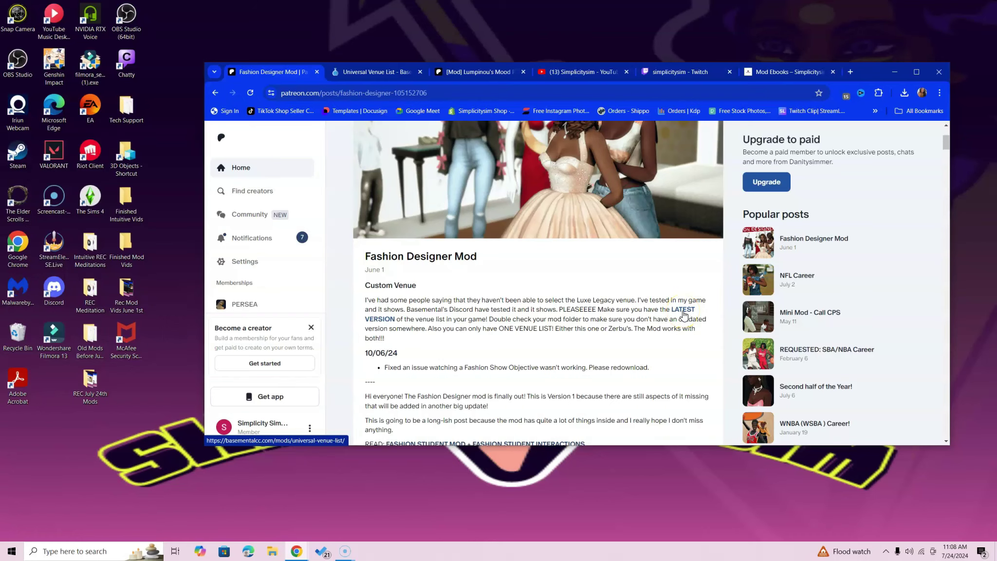
click(386, 73)
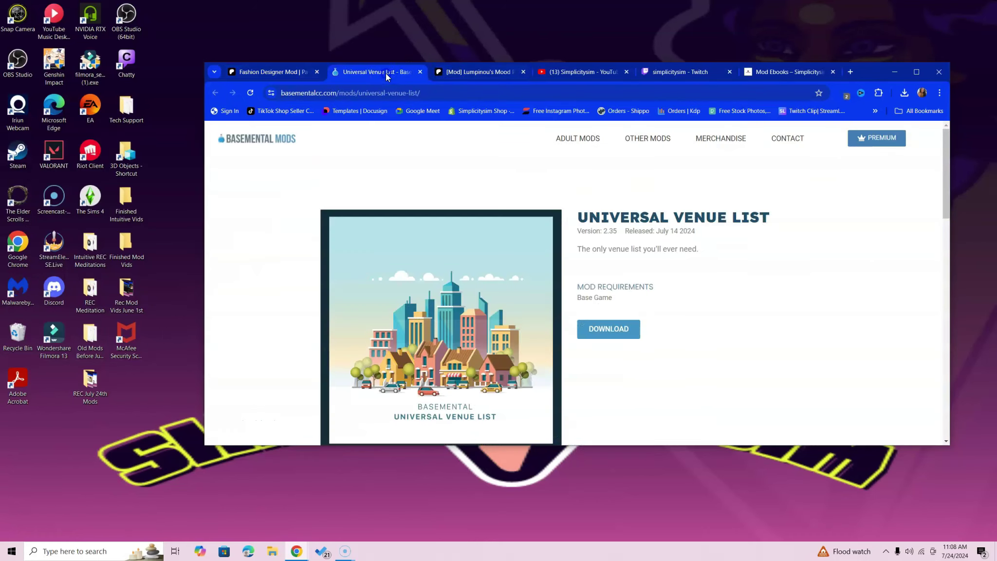
click(598, 337)
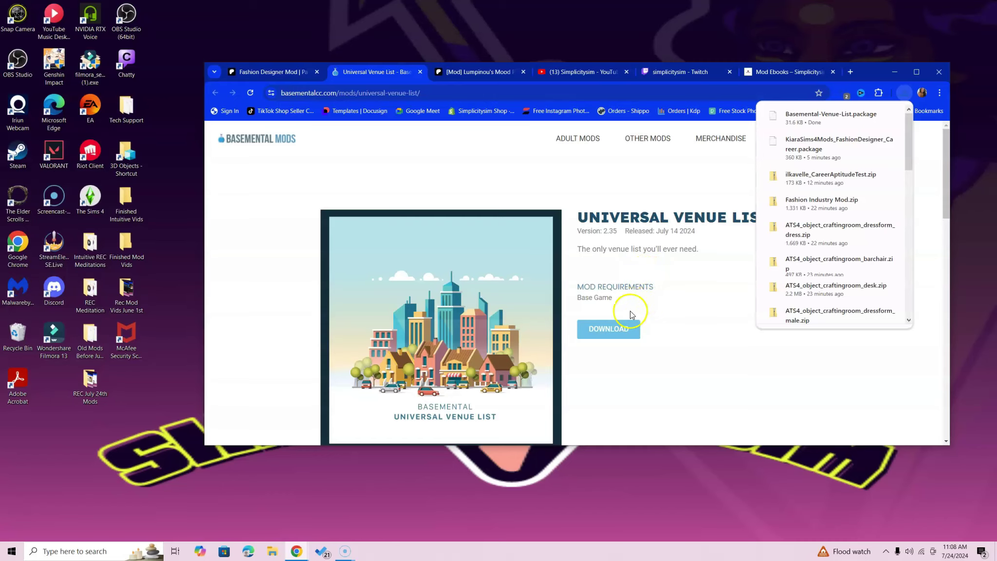
Download Lumpinou's Mood Pack Mod package through its SimFileShare link, and close that page and the Universal Venue List page
click(478, 74)
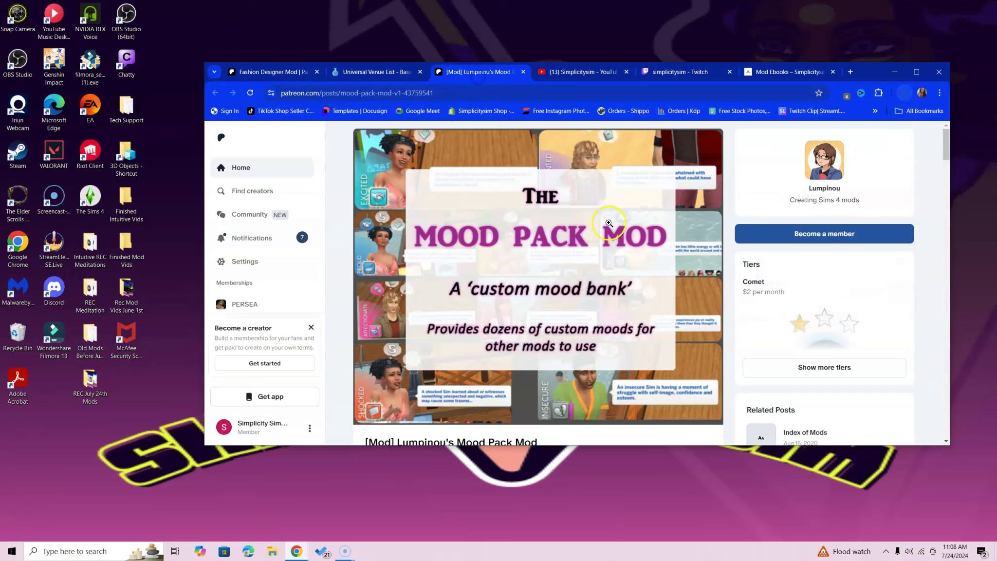
scroll(538, 311, down, 4)
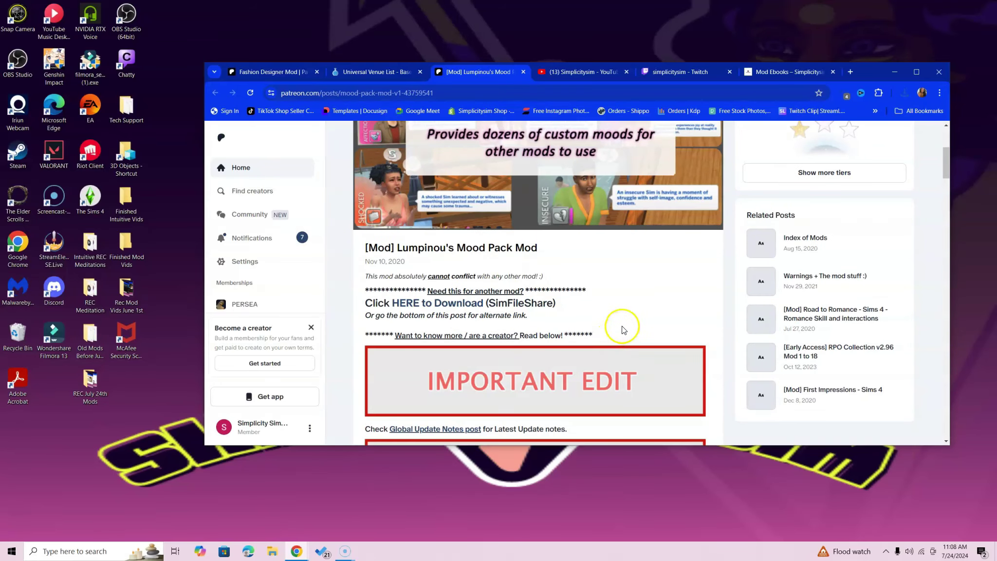
click(465, 312)
click(547, 193)
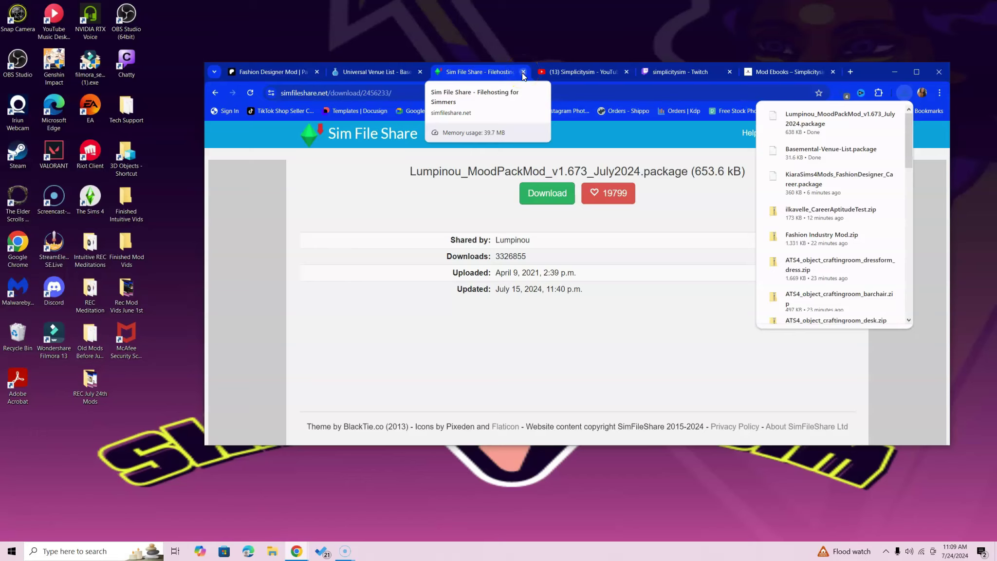
click(523, 72)
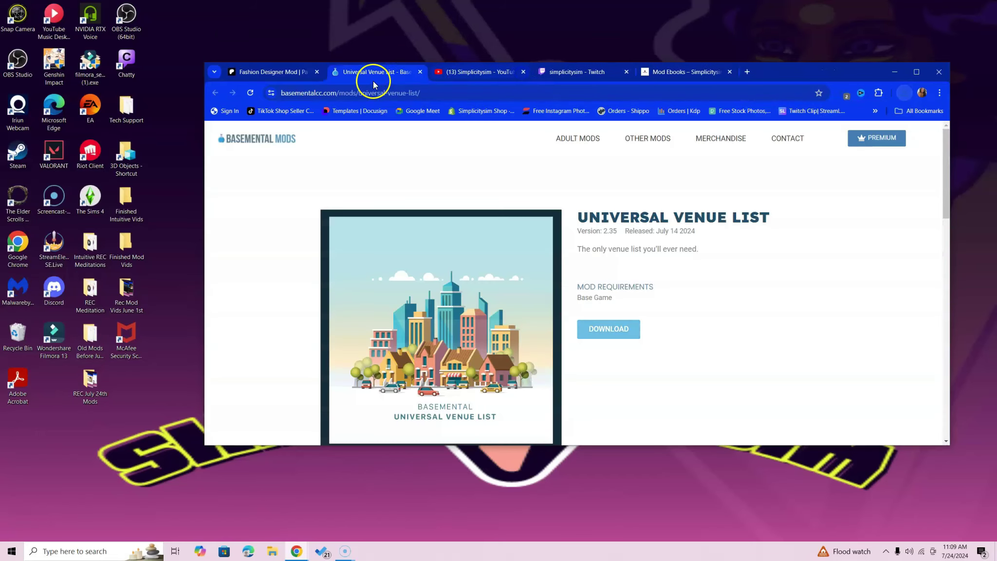
click(420, 73)
Examine the Fashion Designer Mod post down to its required game packs and required mods
scroll(604, 336, down, 5)
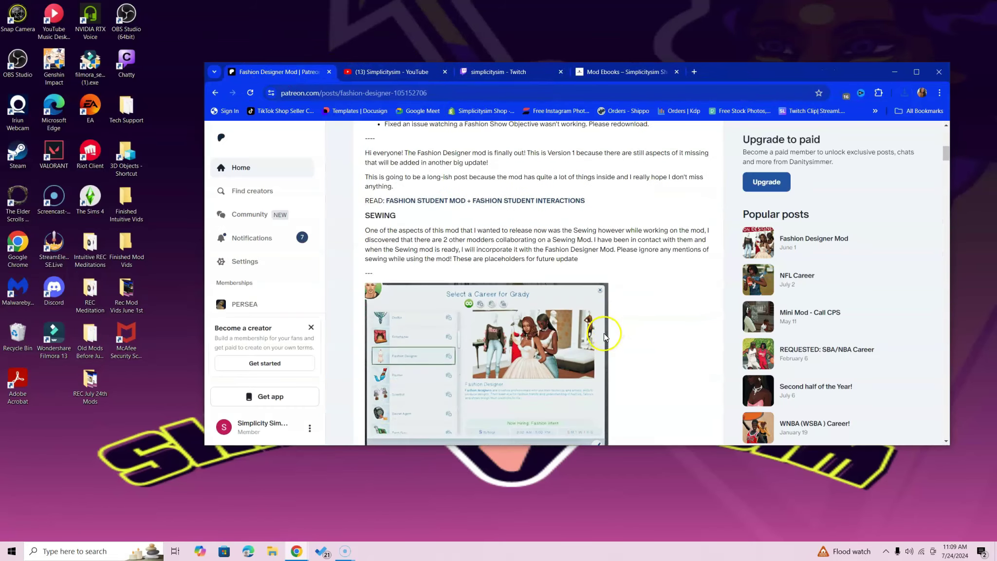
scroll(604, 336, down, 15)
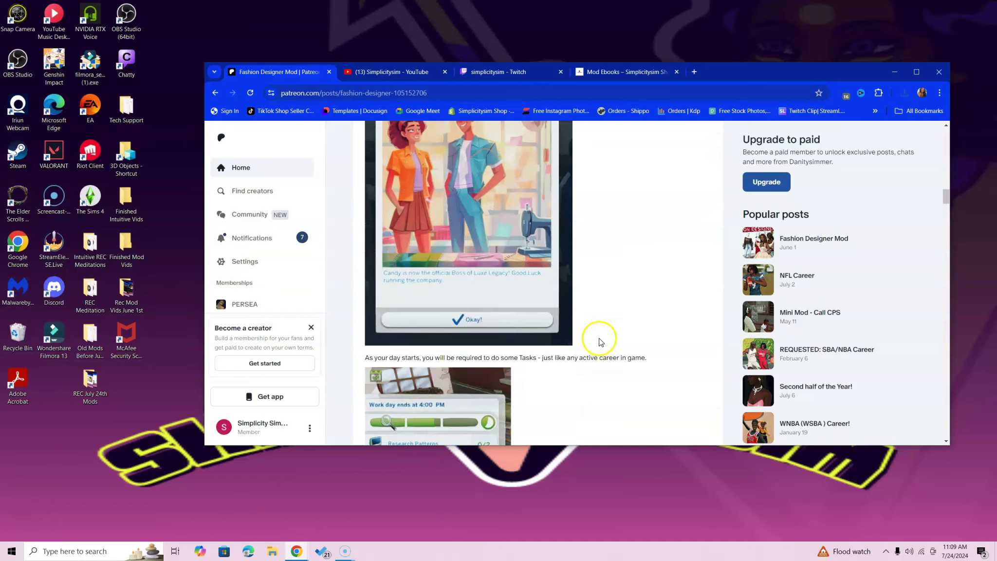
scroll(602, 340, down, 15)
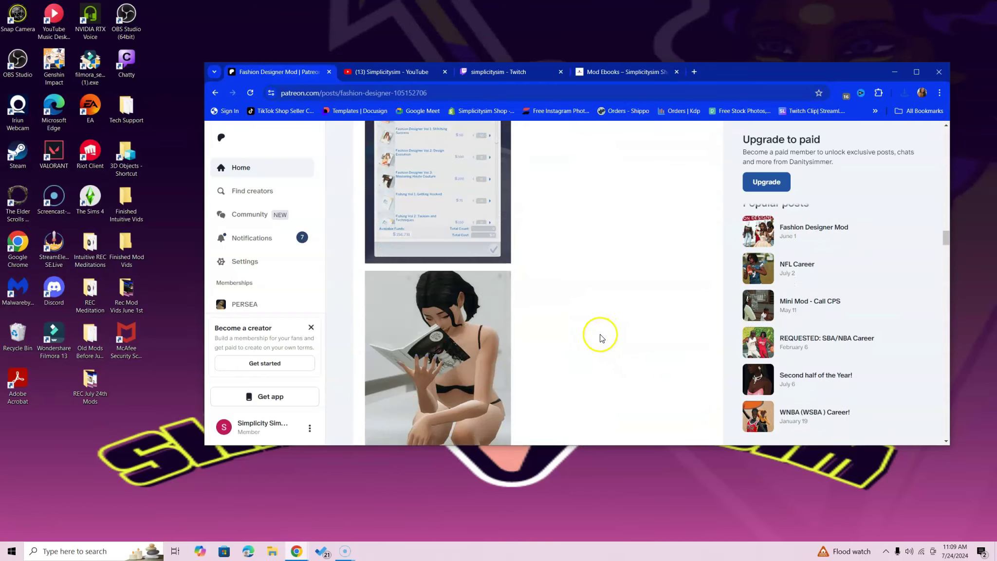
scroll(601, 338, down, 15)
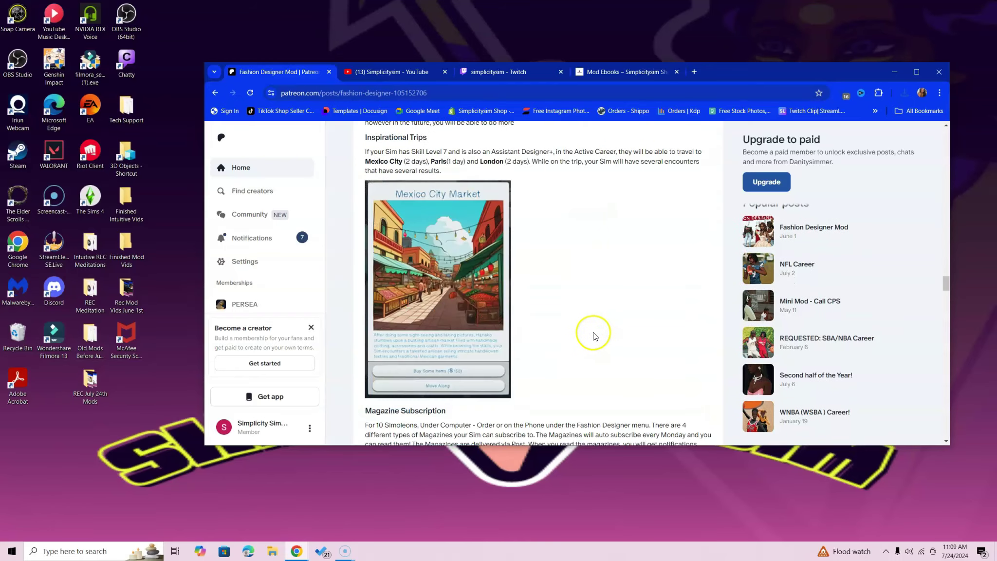
scroll(594, 336, down, 15)
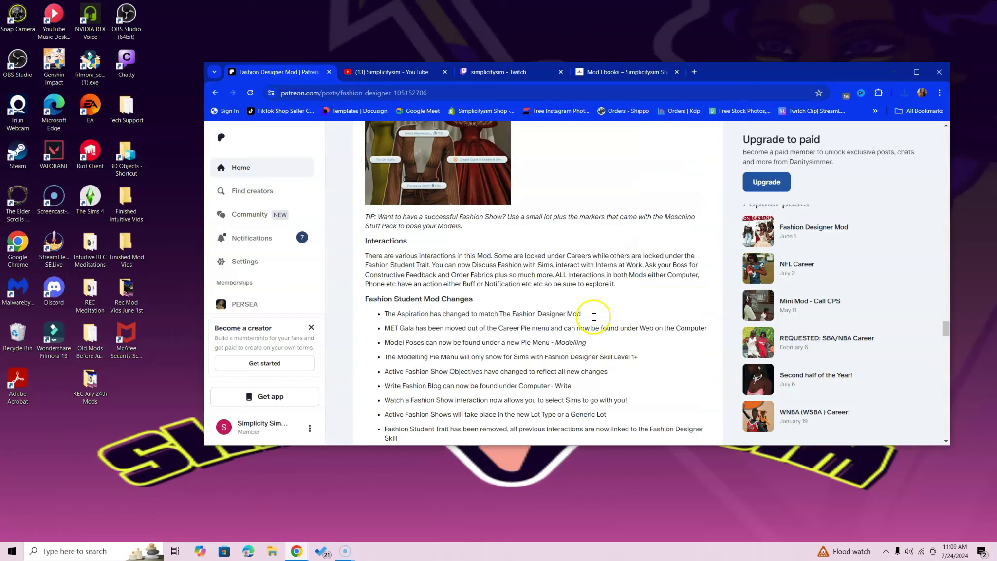
scroll(594, 317, down, 15)
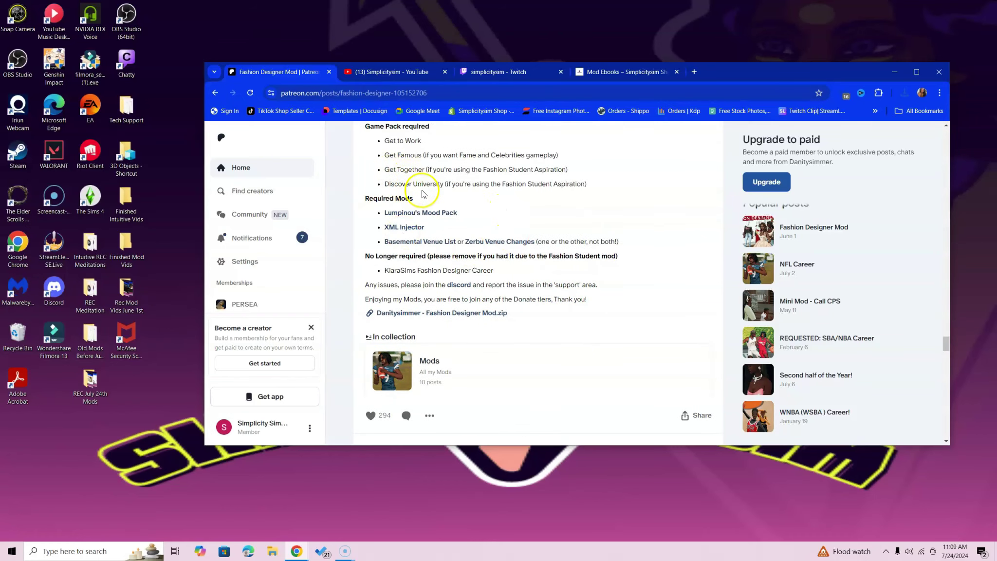
drag(366, 196, 507, 274)
click(535, 274)
scroll(462, 258, up, 3)
drag(430, 272, 357, 272)
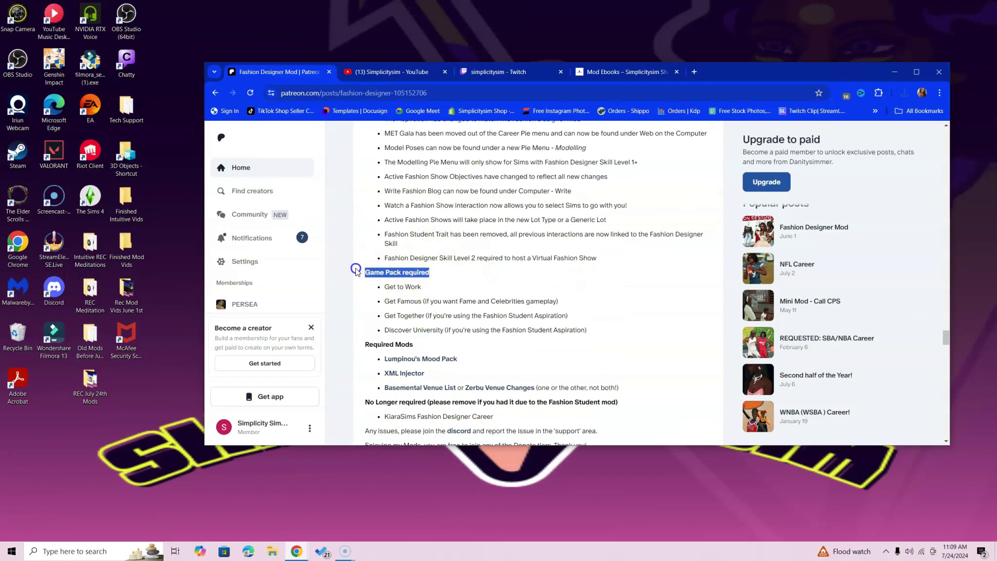
click(563, 324)
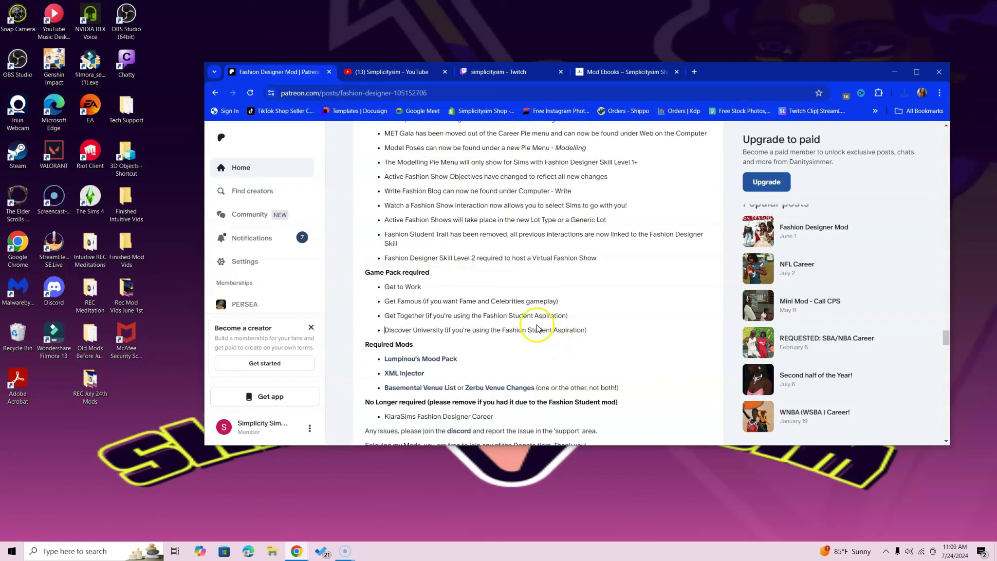
Download Danitysimmer - Fashion Designer Mod.zip from the end of the post and check the browser's recent downloads
scroll(567, 147, down, 3)
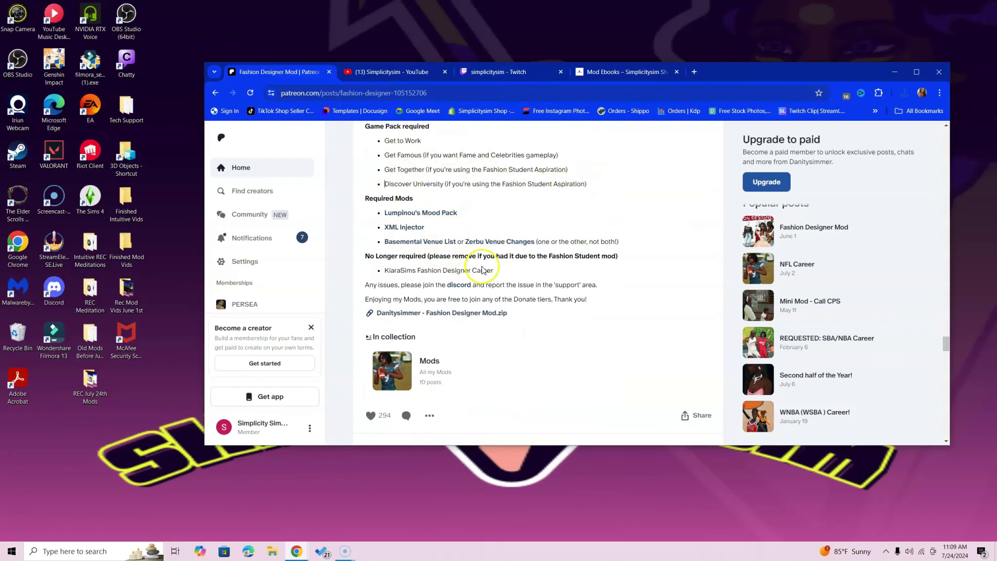
scroll(482, 268, up, 1)
click(455, 362)
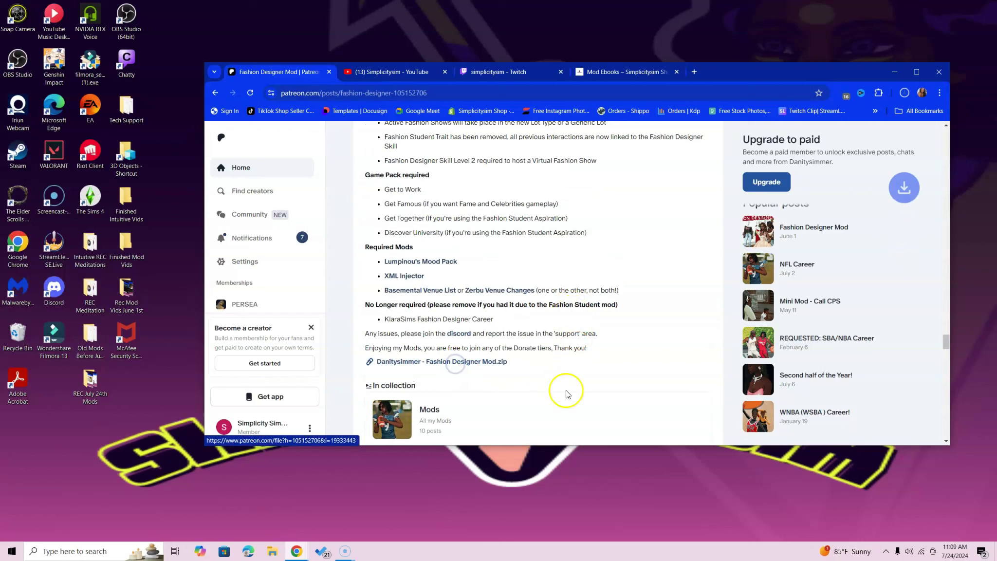
click(898, 96)
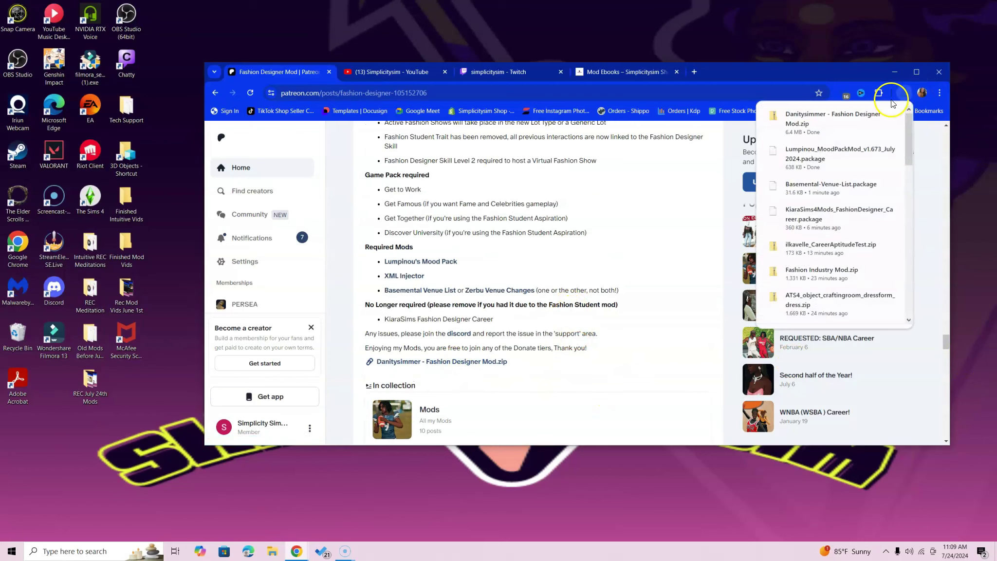
Open the Downloads folder in File Explorer and place its window clear of the browser's download list
click(272, 552)
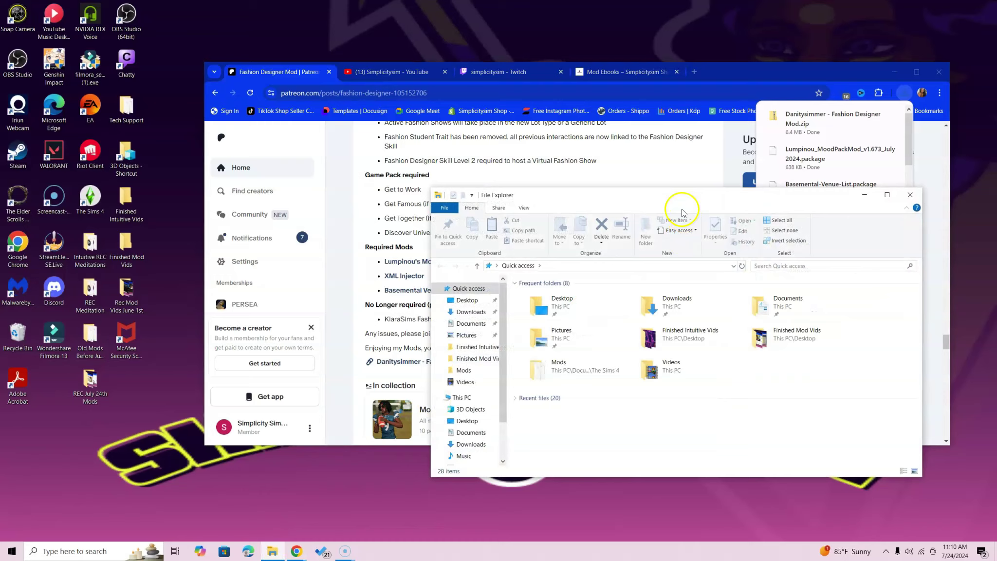
drag(687, 195, 337, 52)
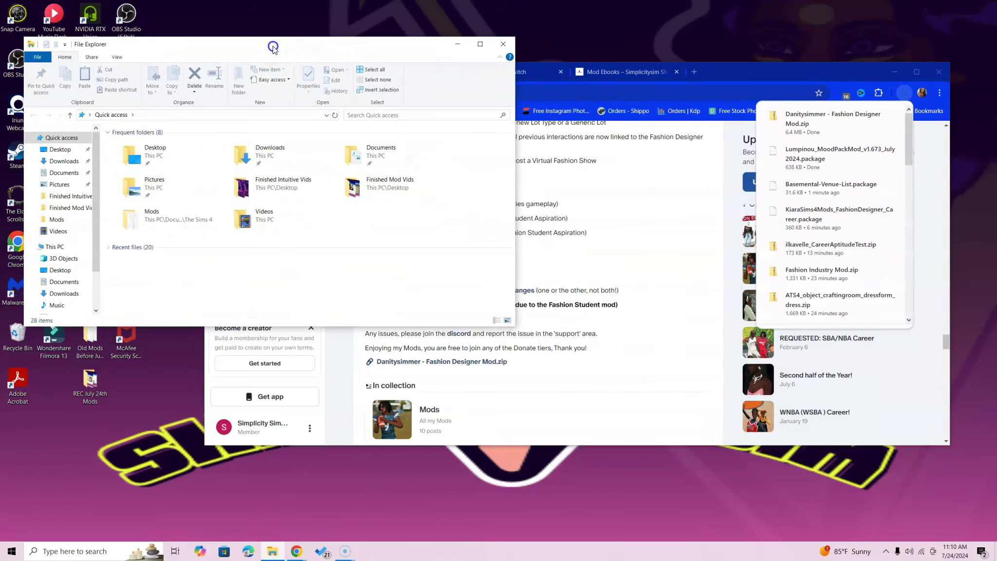
double_click(269, 158)
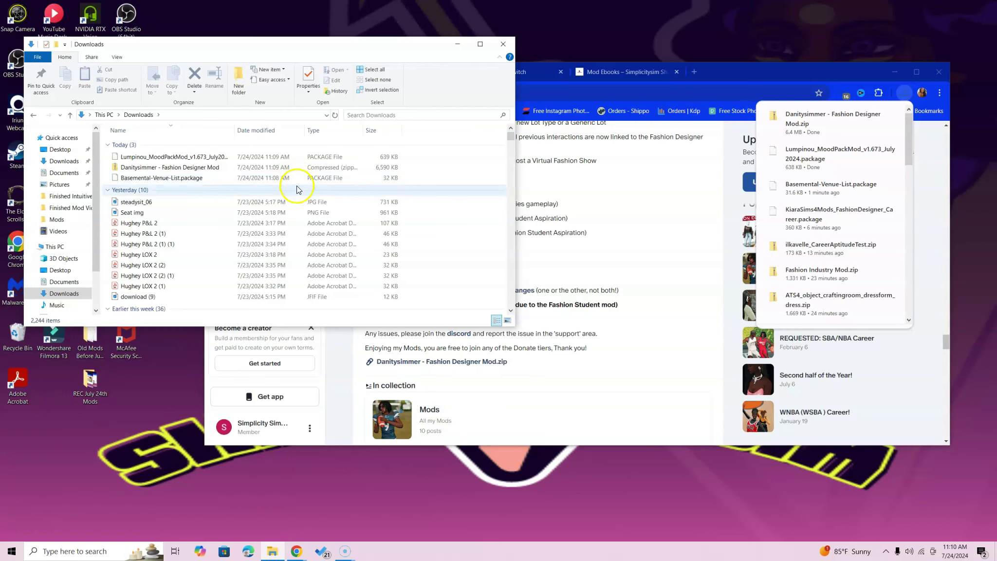
mouse_move(341, 46)
mouse_down()
mouse_move(323, 63)
mouse_move(431, 299)
mouse_move(479, 319)
mouse_move(368, 29)
mouse_move(338, 30)
mouse_up()
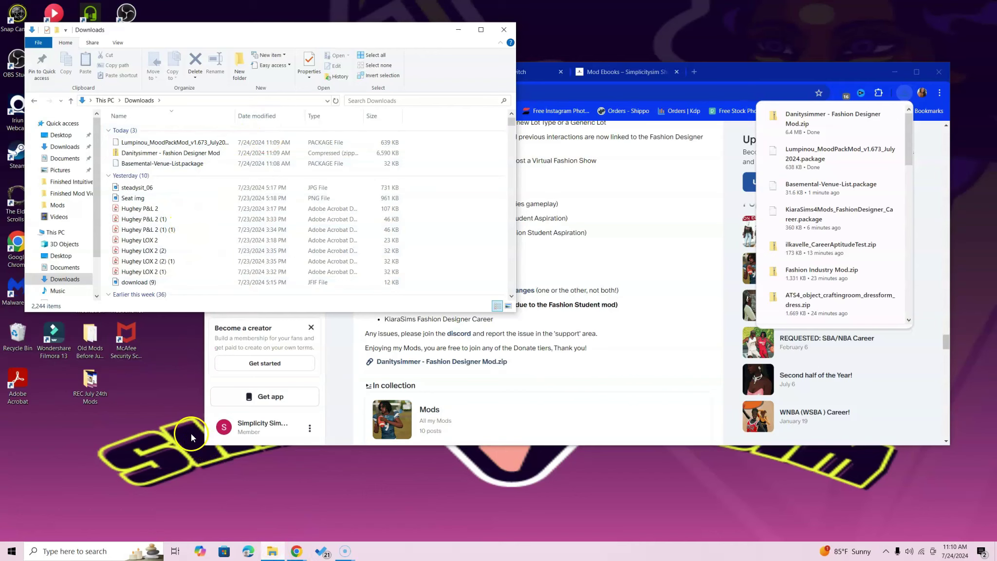
Open Documents > Electronic Arts > The Sims 4 > Mods in a second File Explorer window and move the Lumpinou Mood Pack package from Downloads into it
right_click(276, 555)
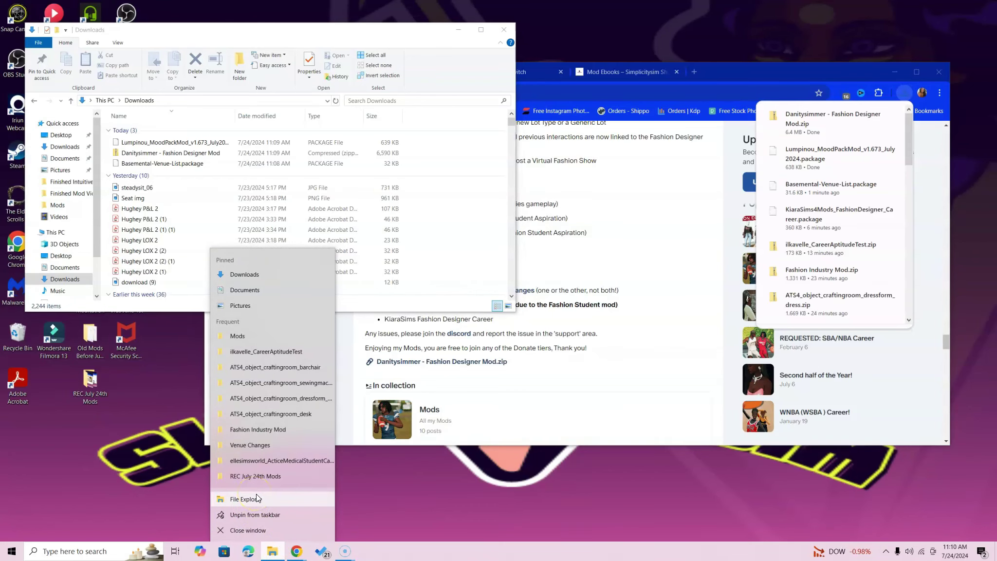
click(246, 499)
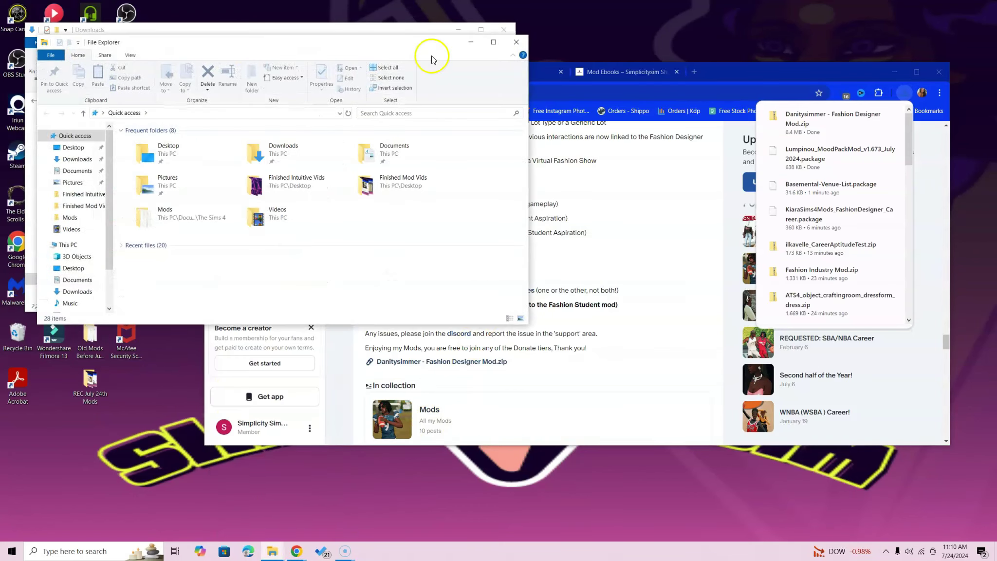
drag(383, 44, 819, 122)
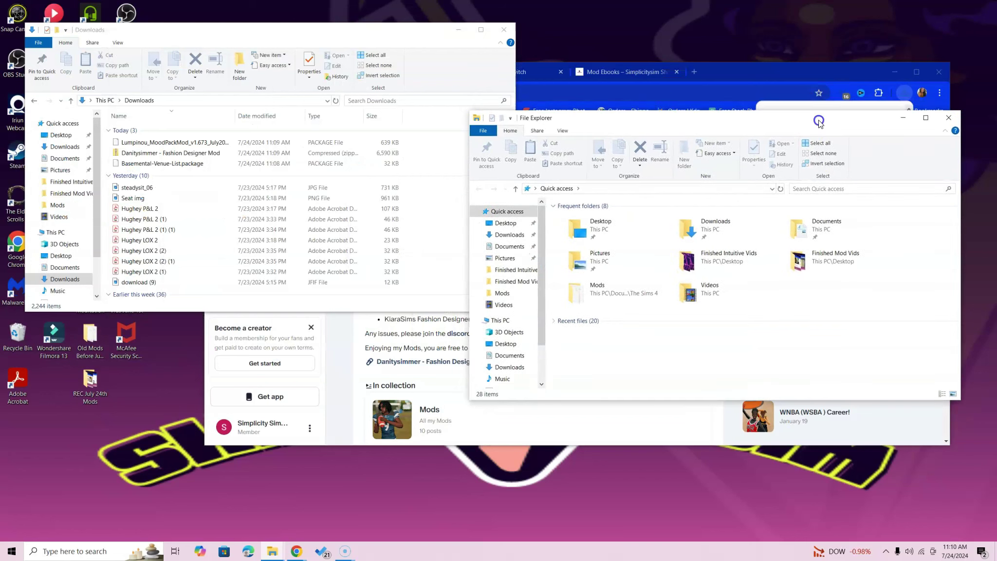
double_click(831, 226)
double_click(636, 232)
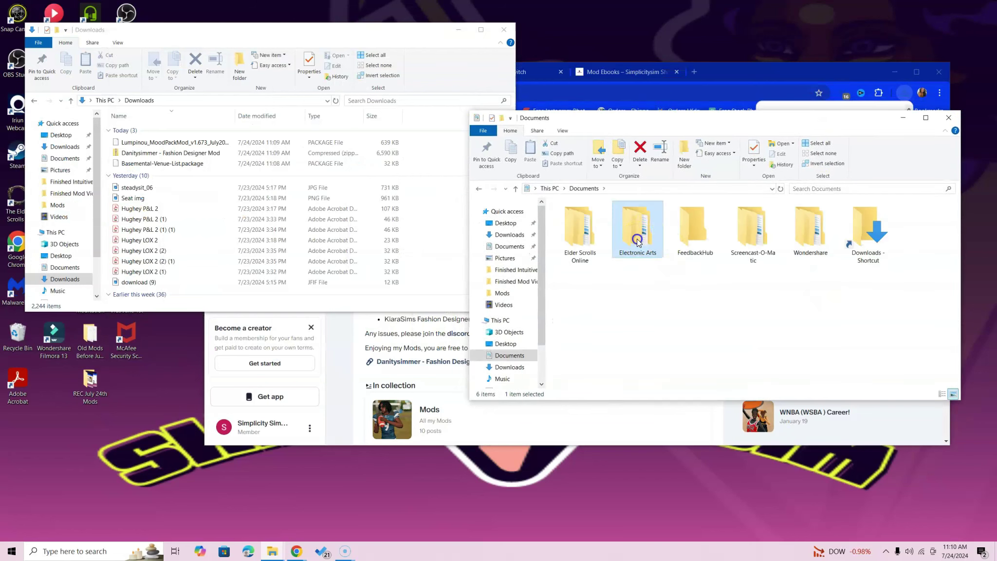
double_click(585, 220)
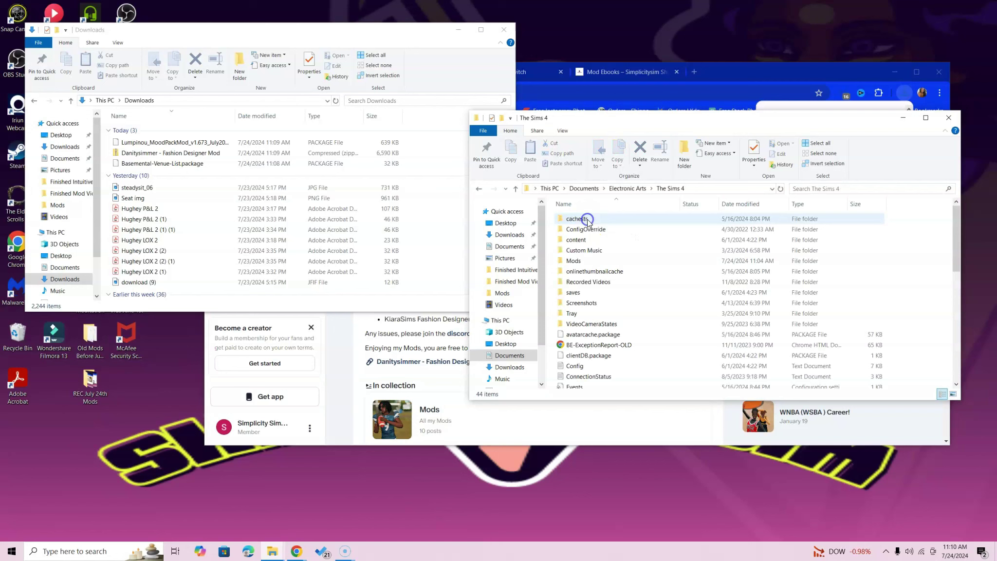
double_click(579, 261)
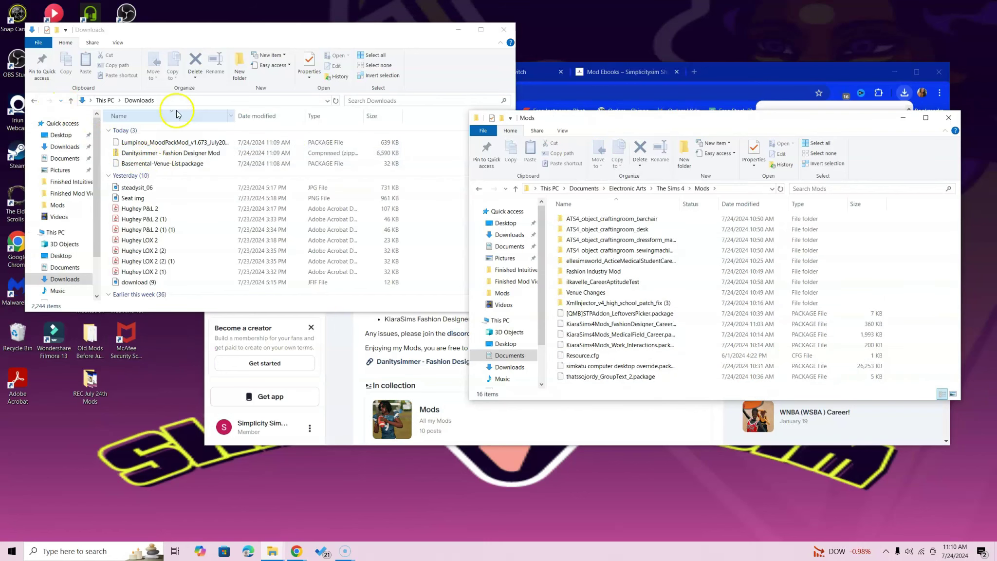
drag(187, 143, 686, 369)
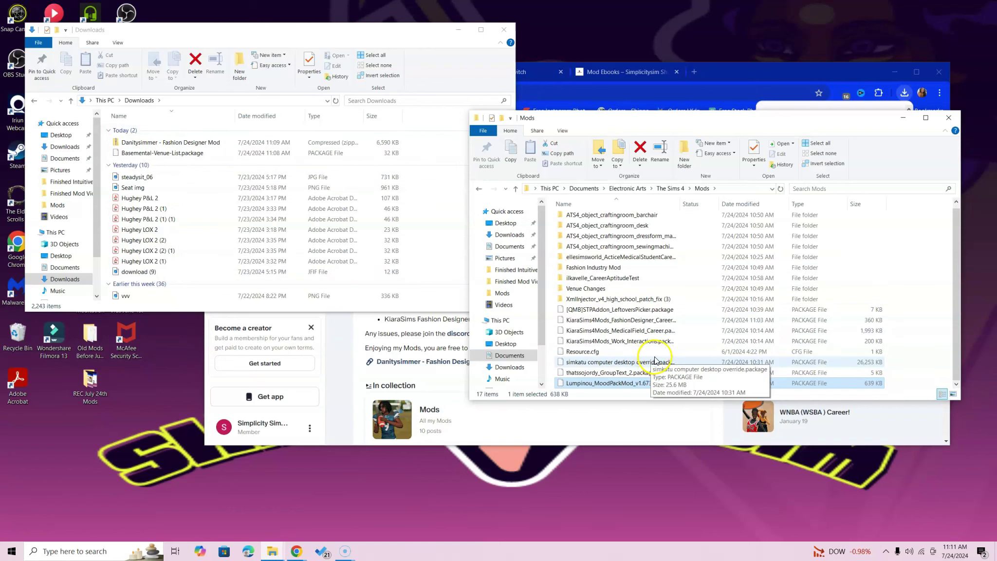
Extract the Danitysimmer - Fashion Designer Mod zip into its own folder in Downloads and close the extracted-files window
right_click(172, 146)
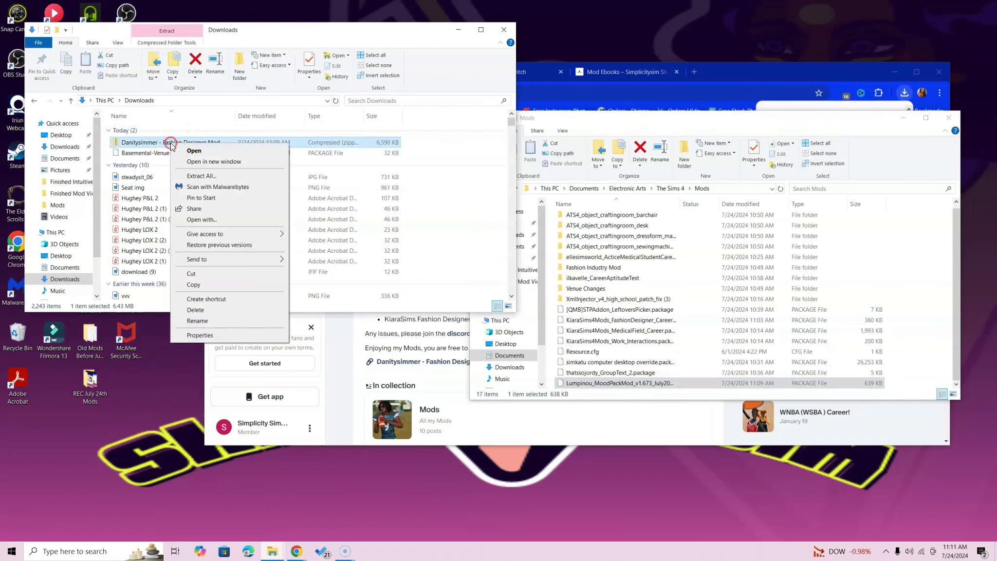
click(210, 180)
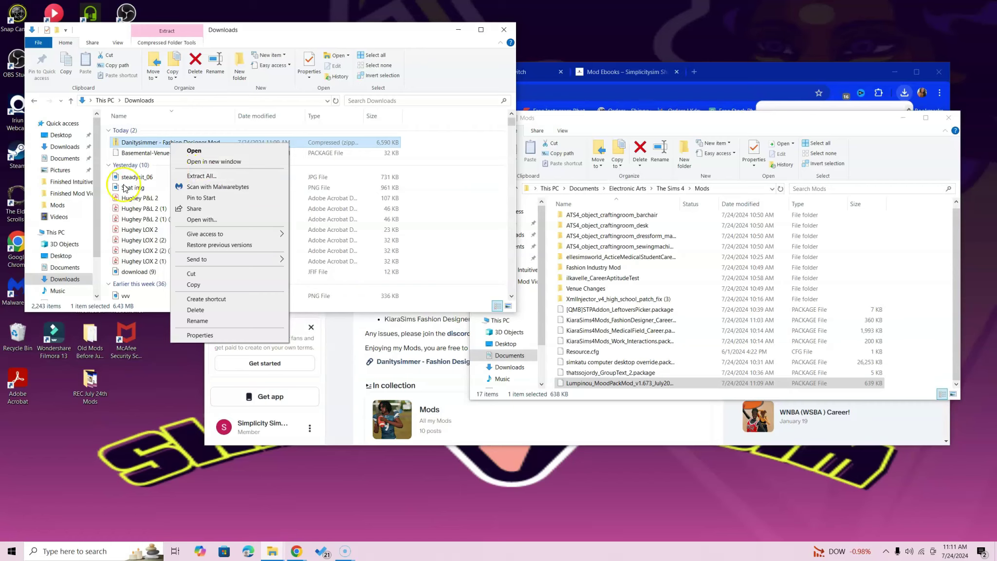
click(203, 176)
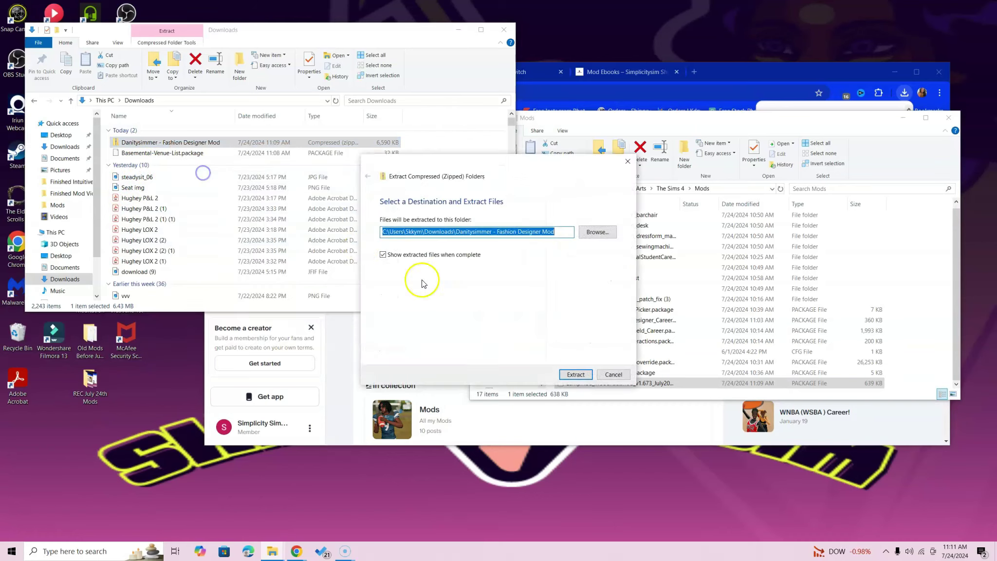
click(573, 375)
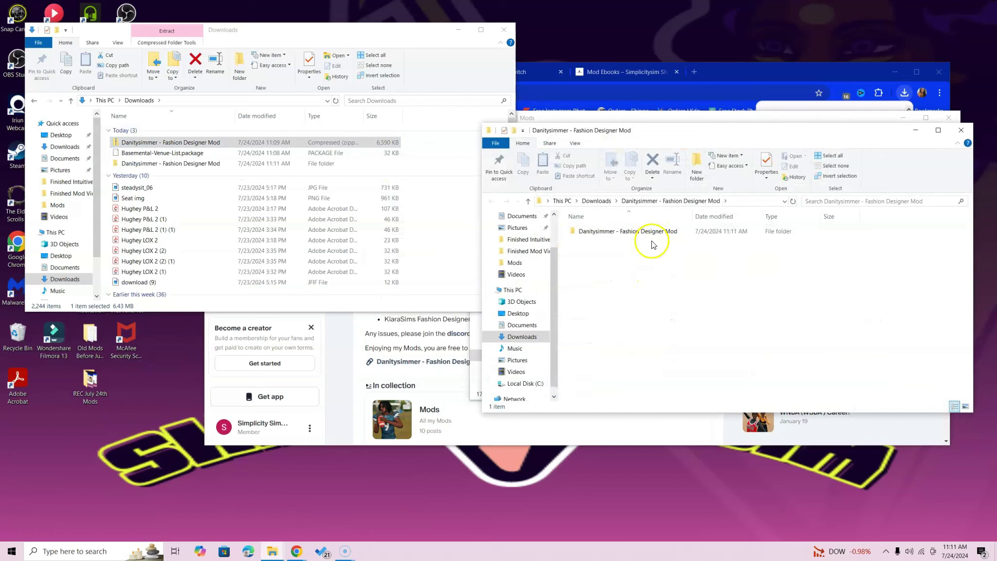
click(961, 130)
Move the inner Danitysimmer - Fashion Designer Mod folder from the extracted folder into The Sims 4 Mods folder and check its contents there
click(160, 166)
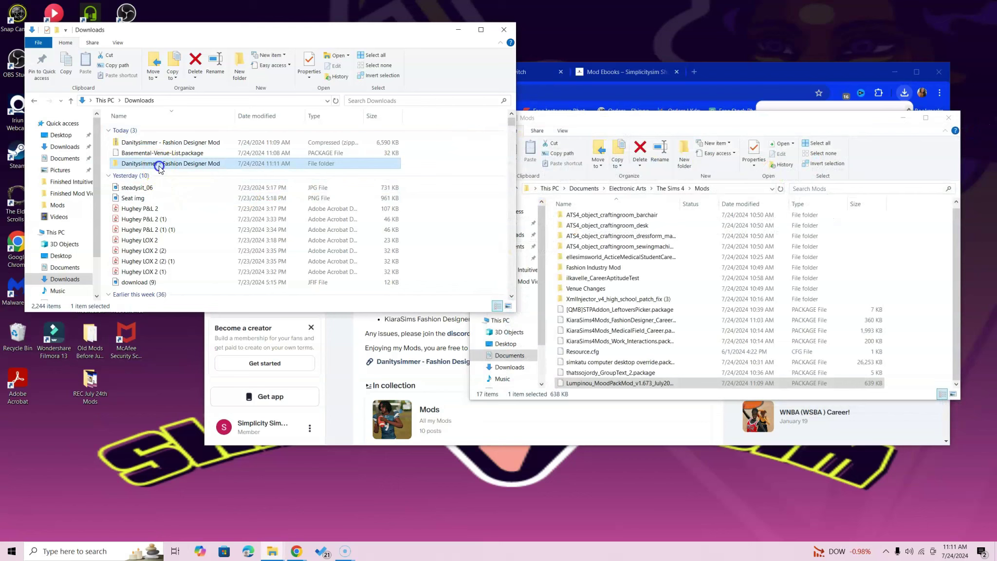
double_click(159, 166)
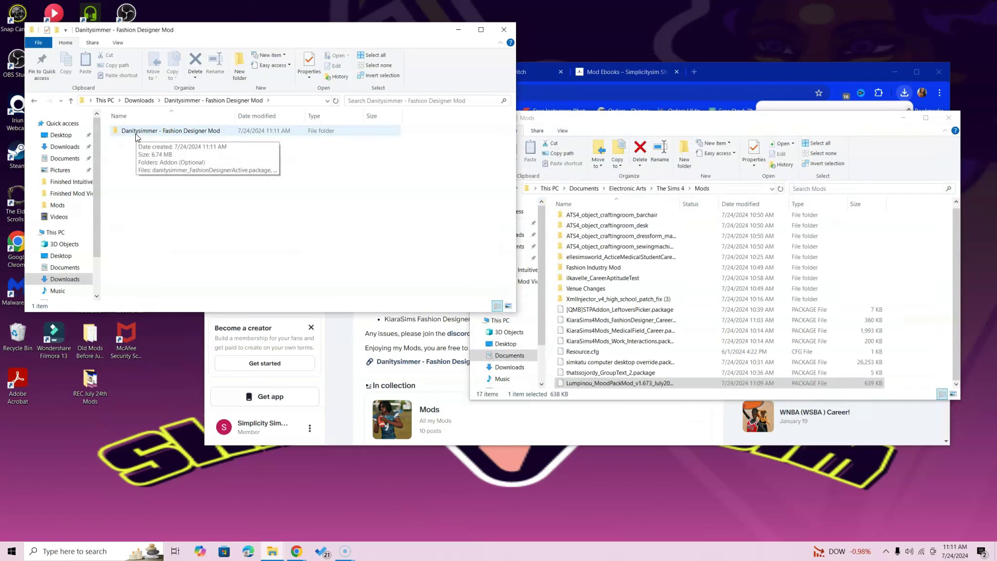
click(224, 178)
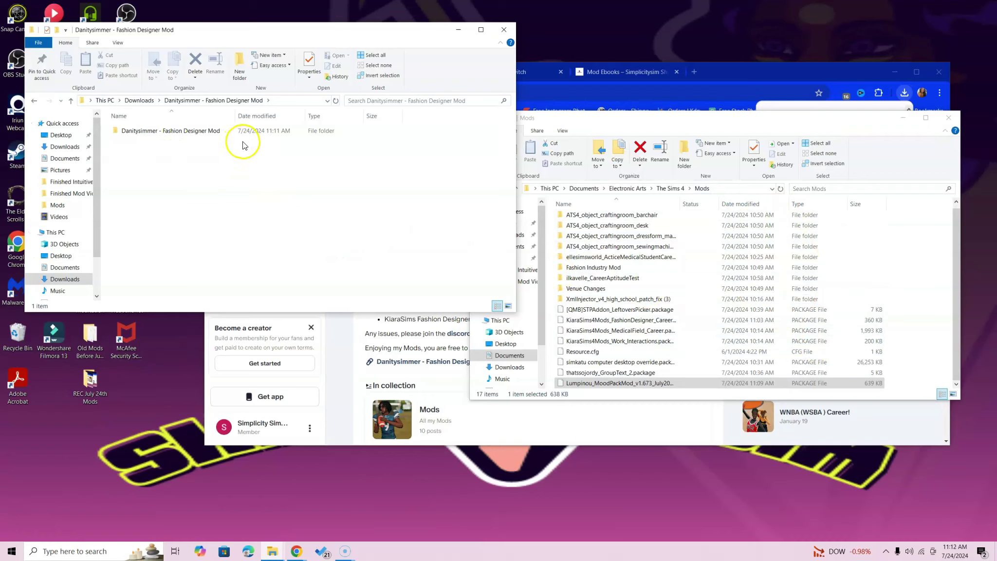
double_click(139, 130)
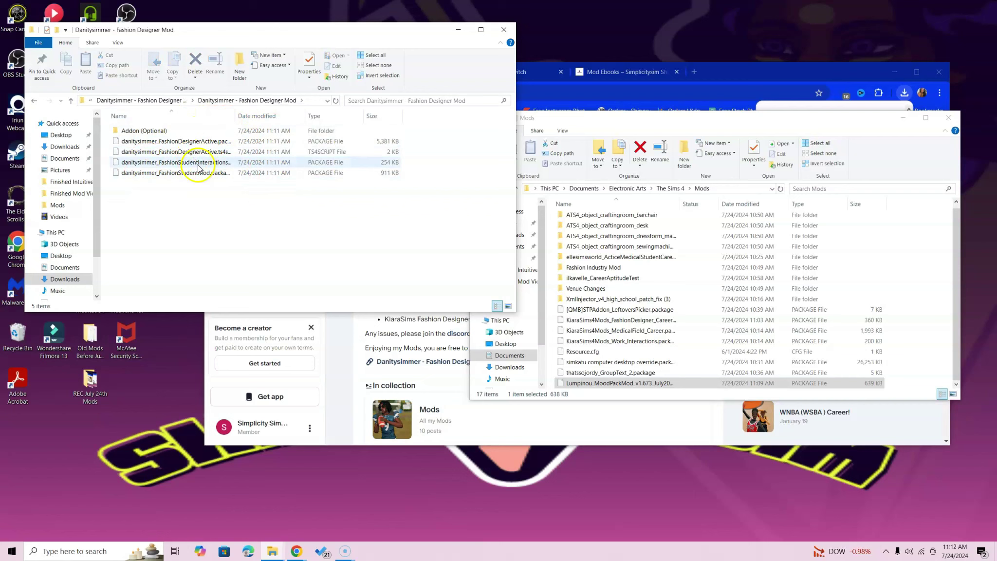
click(37, 103)
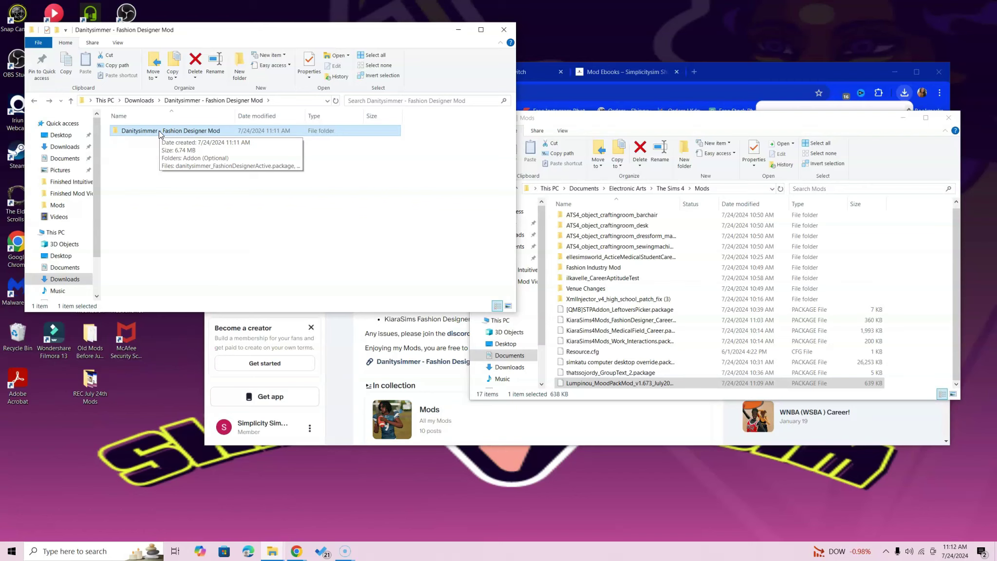
drag(159, 134, 686, 367)
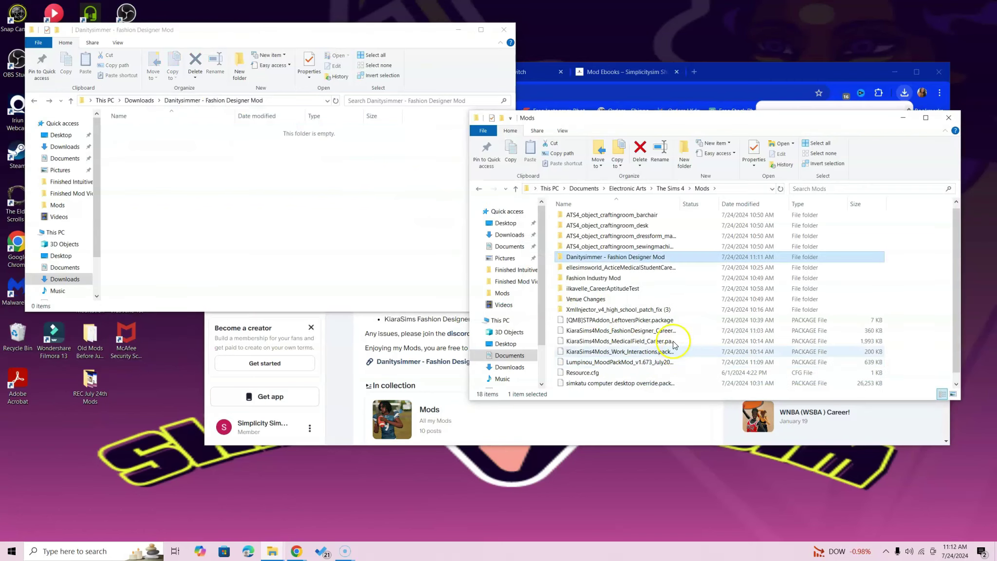
double_click(615, 257)
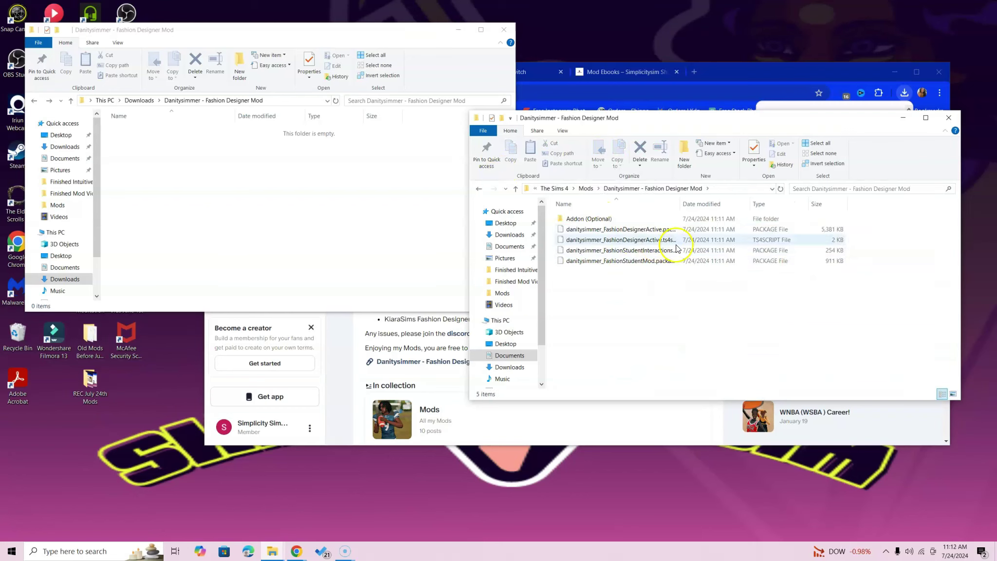
click(477, 189)
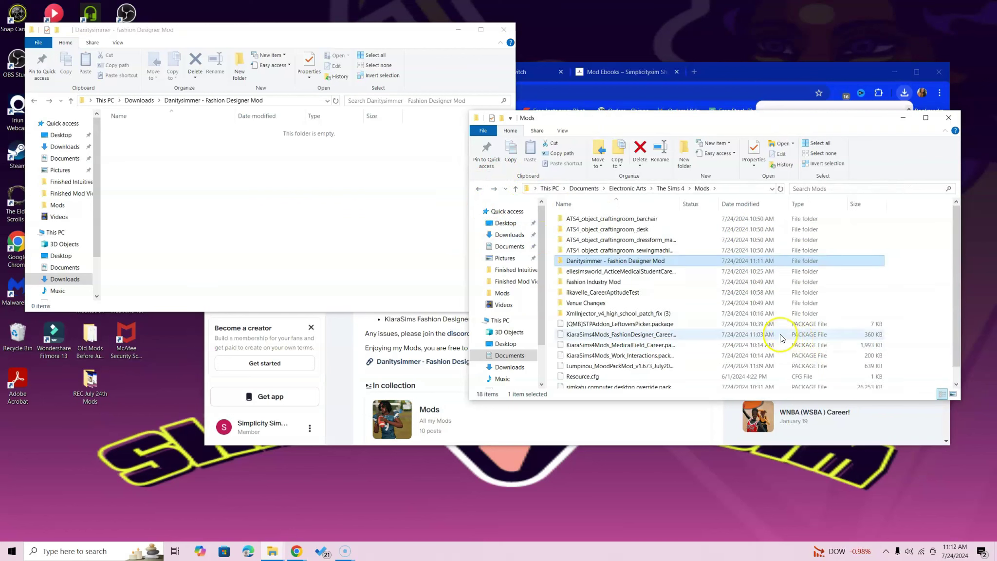
Delete the Fashion Designer Mod zip, its extracted folder and Basemental-Venue-List.package from Downloads
click(185, 195)
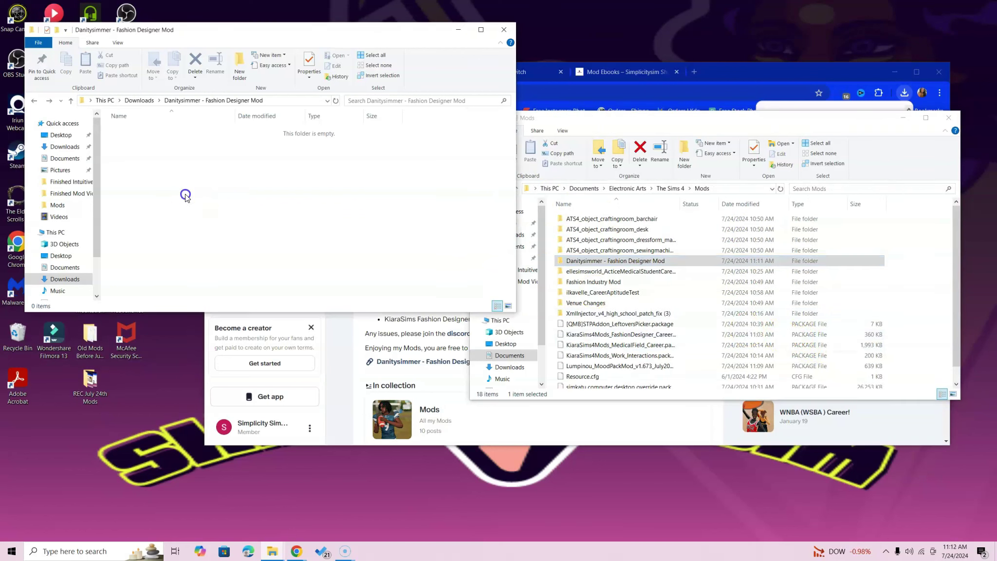
click(34, 101)
drag(424, 166, 341, 146)
right_click(338, 154)
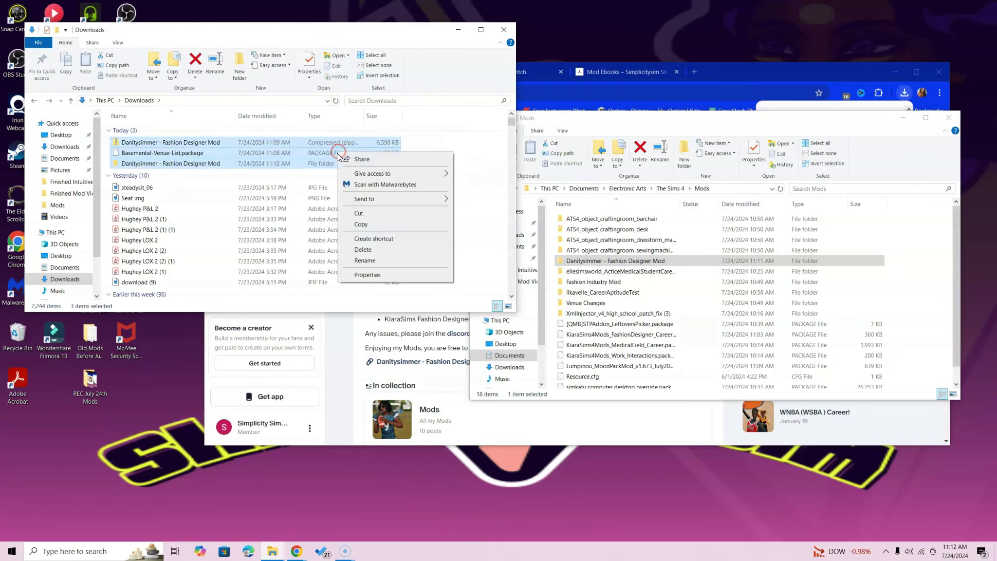
click(370, 250)
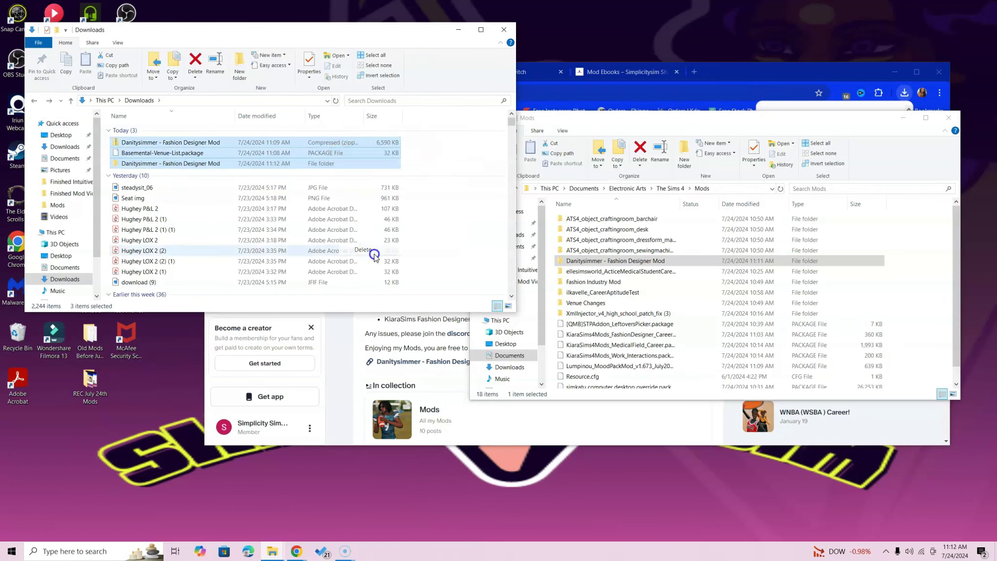
Close both File Explorer windows and switch to the Simplicitysim Mod Ebooks page in the browser
click(499, 30)
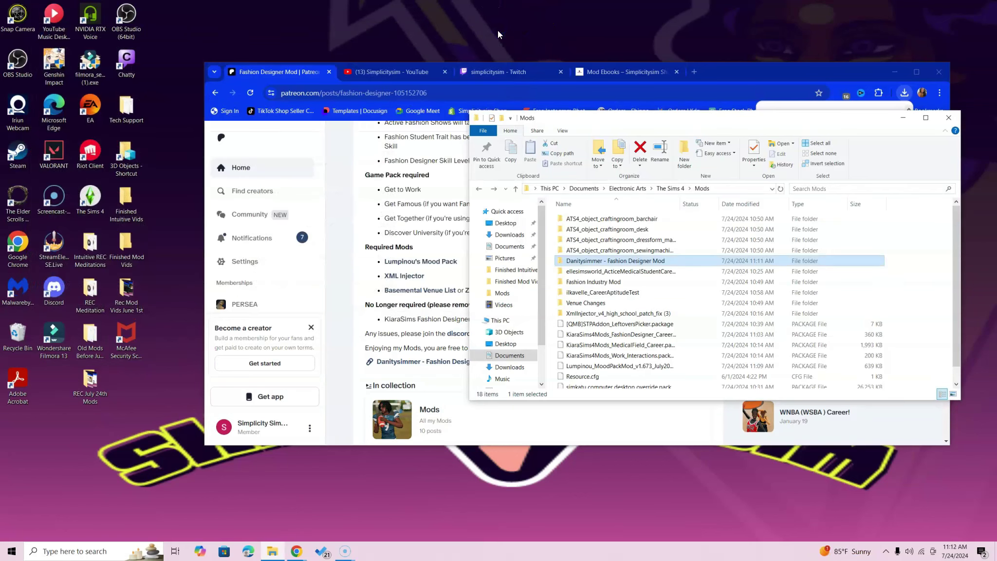
click(948, 117)
click(593, 70)
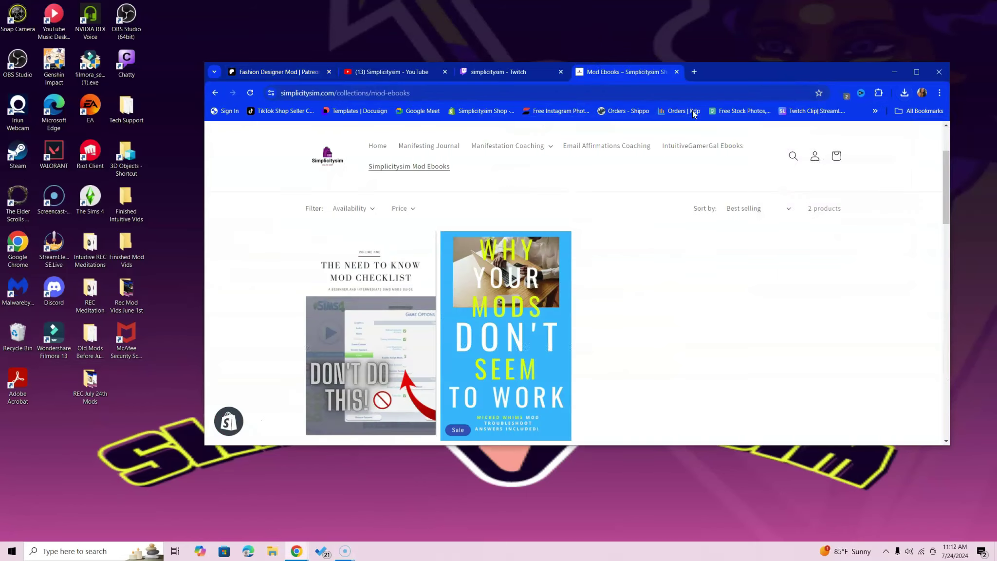